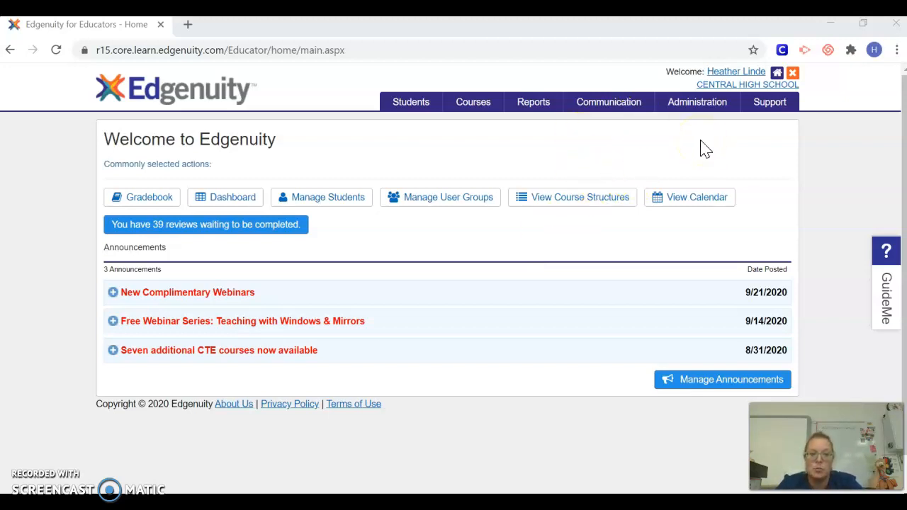
- Open Course Structures from the Courses menu and scroll down to the Science courses
{"action": "mouse_move", "coordinate": [480, 110]}
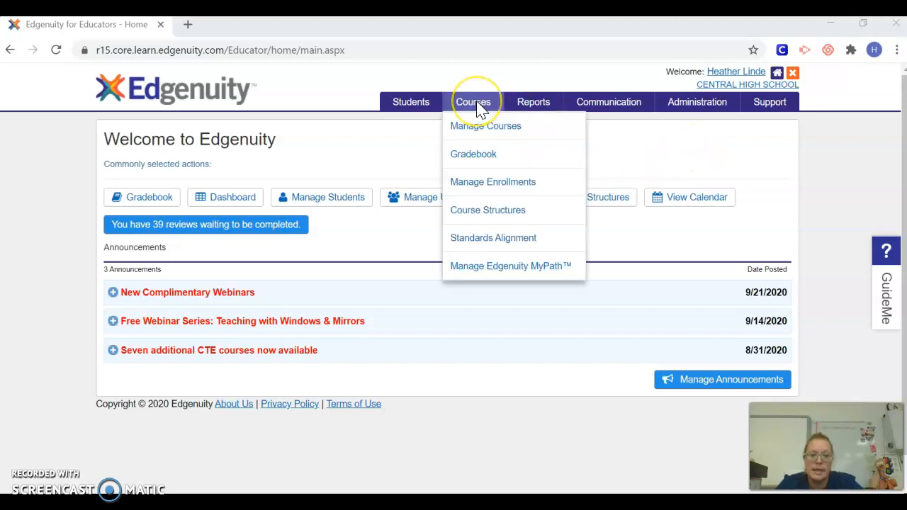
{"action": "left_click", "coordinate": [497, 216]}
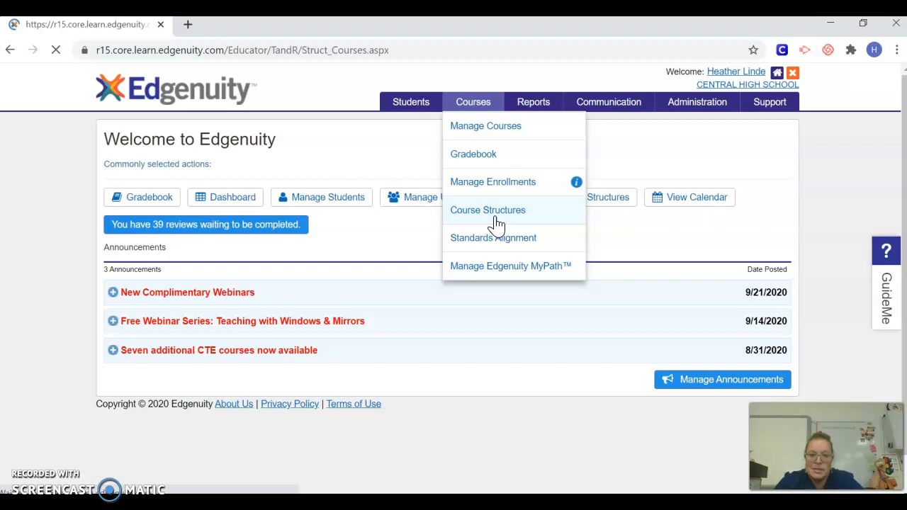
{"action": "left_click", "coordinate": [496, 211]}
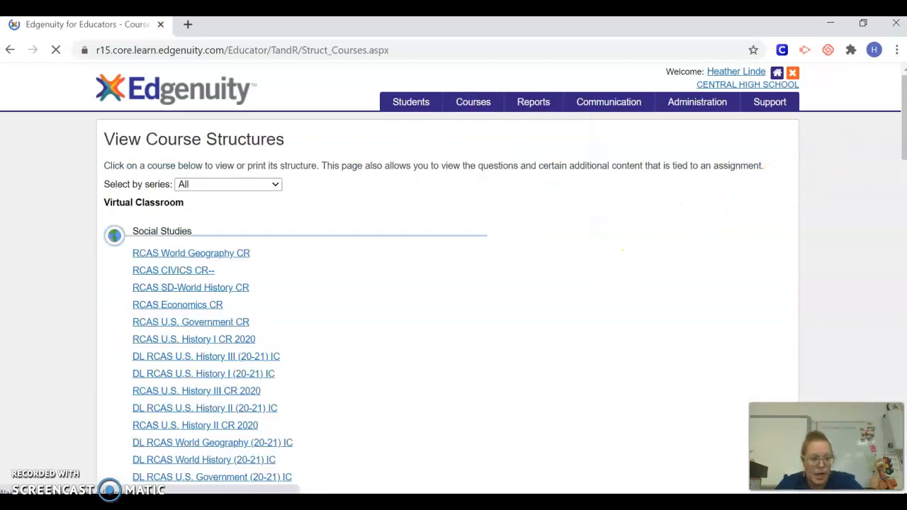
{"action": "scroll", "coordinate": [898, 81], "scroll_direction": "down", "scroll_amount": 3}
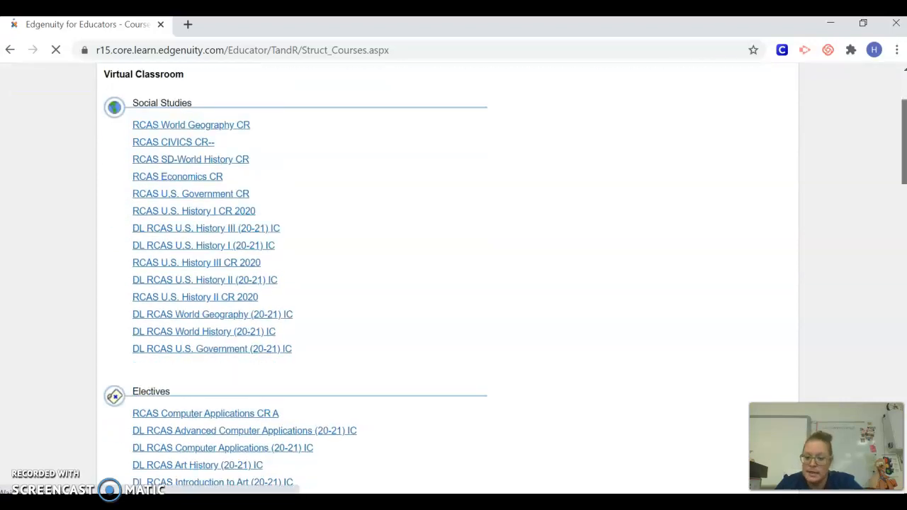
{"action": "scroll", "coordinate": [453, 283], "scroll_direction": "down", "scroll_amount": 2}
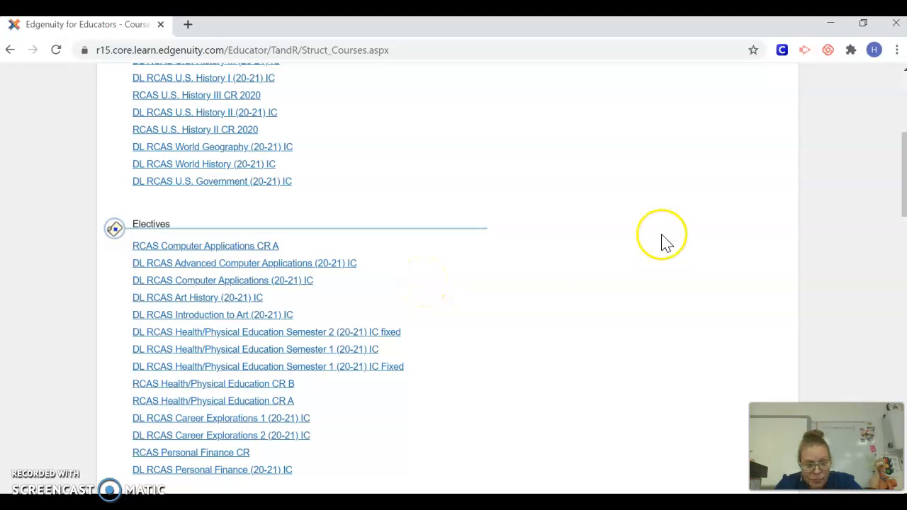
{"action": "left_click_drag", "start_coordinate": [905, 161], "coordinate": [905, 214]}
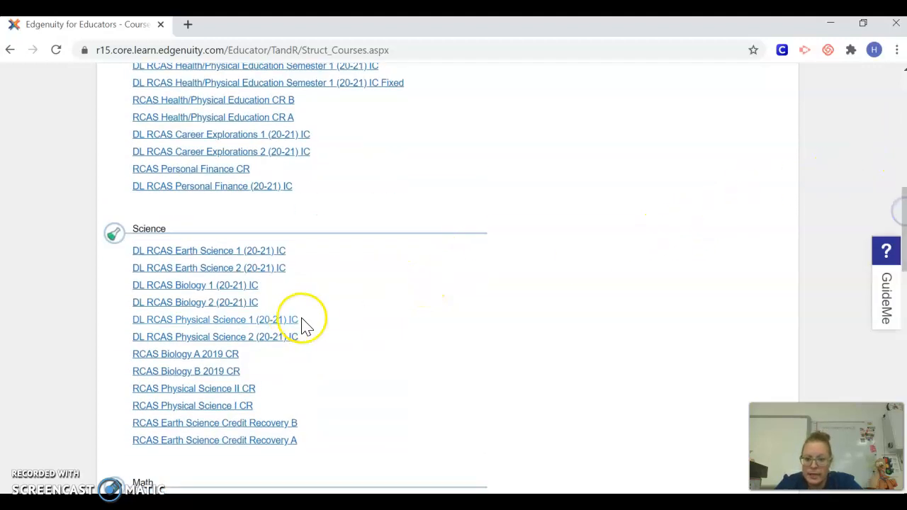
- Open the DL RCAS Physical Science 1 (20-21) IC structure and its Elements Guided Notes
{"action": "left_click", "coordinate": [277, 322]}
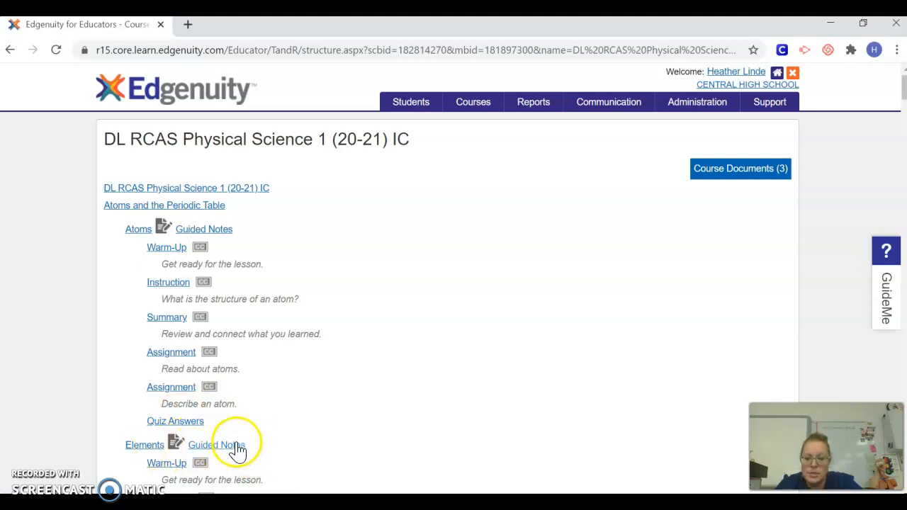
{"action": "left_click", "coordinate": [232, 448]}
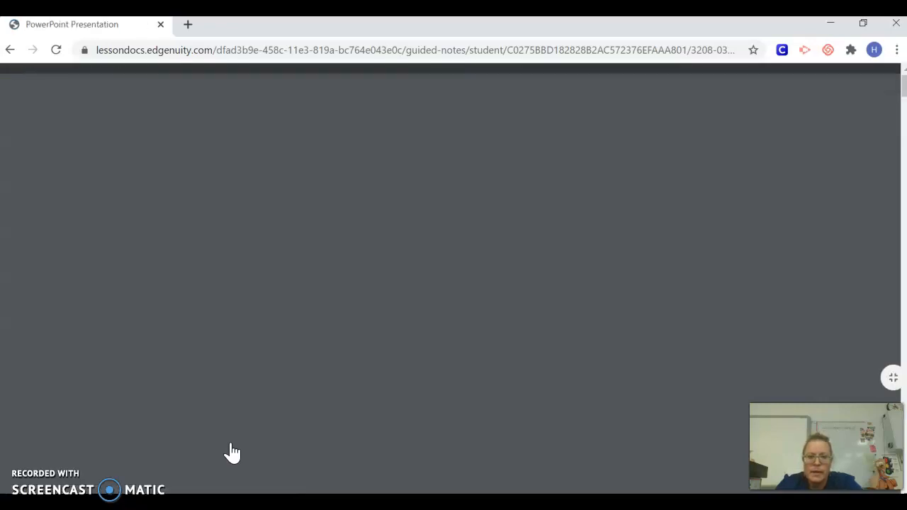
- Once the 11-page Elements PDF loads, start downloading it from the viewer toolbar
{"action": "left_click", "coordinate": [494, 285]}
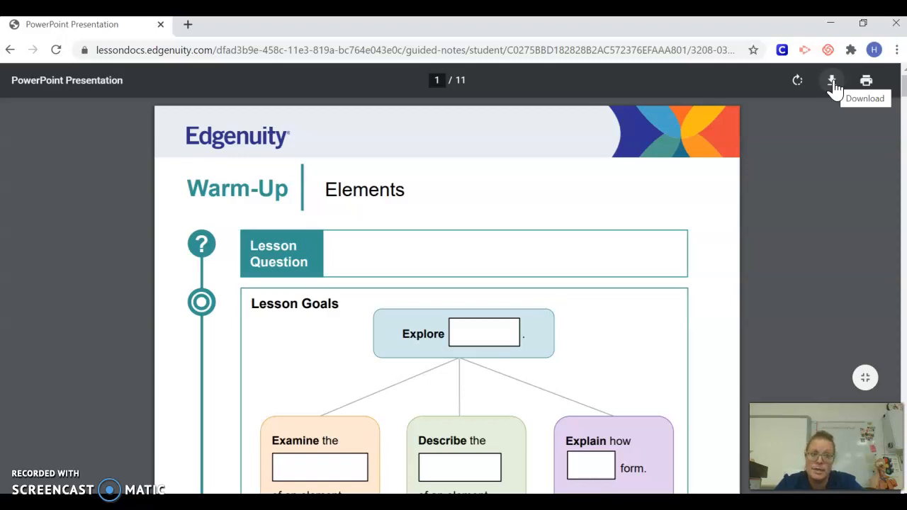
{"action": "left_click", "coordinate": [833, 81]}
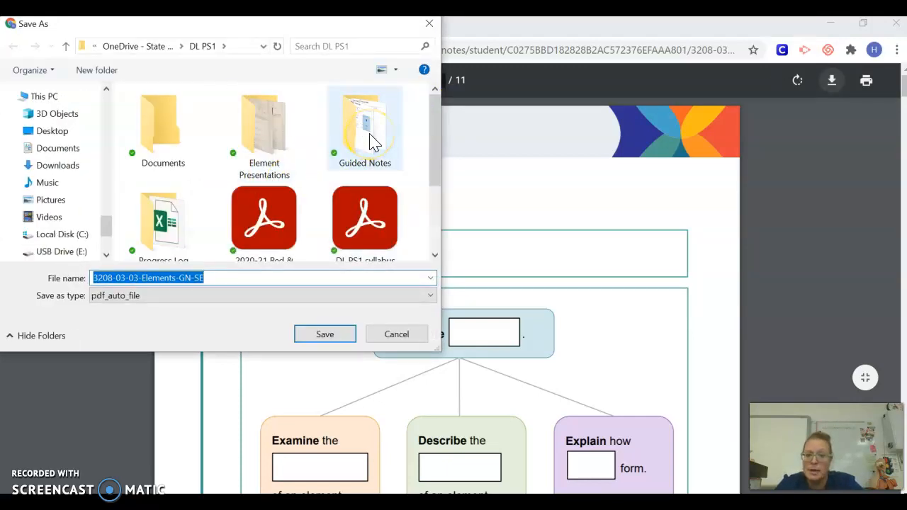
- Pick the Guided Notes folder, then close Save As without saving 3208-03-03-Elements-GN-SE
{"action": "left_click", "coordinate": [374, 142]}
{"action": "left_click", "coordinate": [206, 277]}
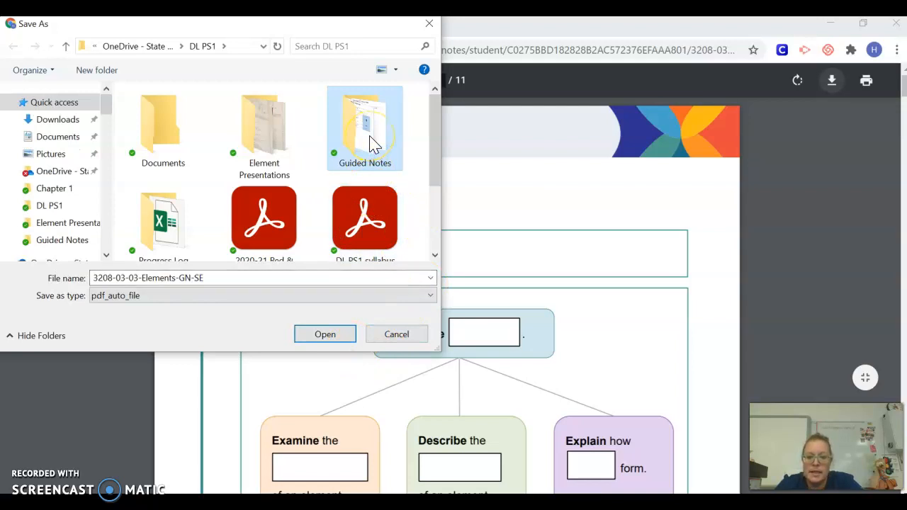
{"action": "left_click", "coordinate": [431, 26]}
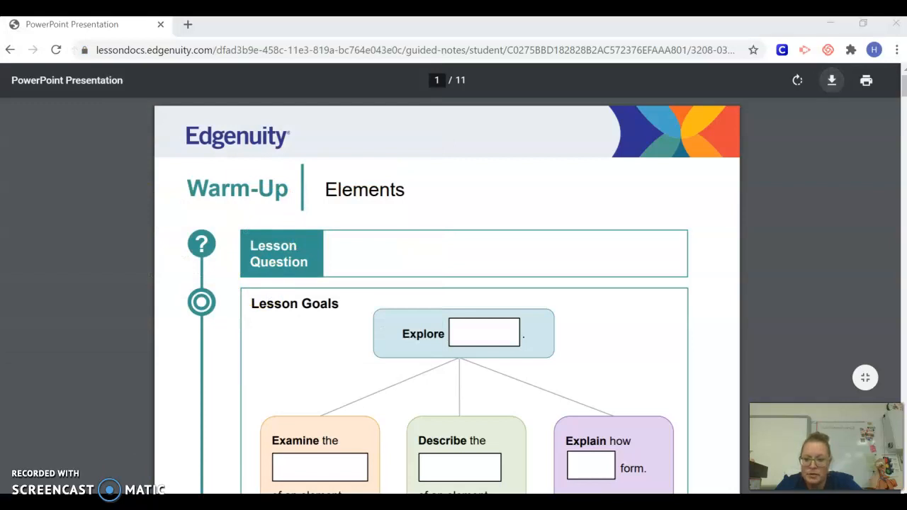
- Bring up the Start menu, then switch to the open Documents File Explorer window
{"action": "key", "text": "super"}
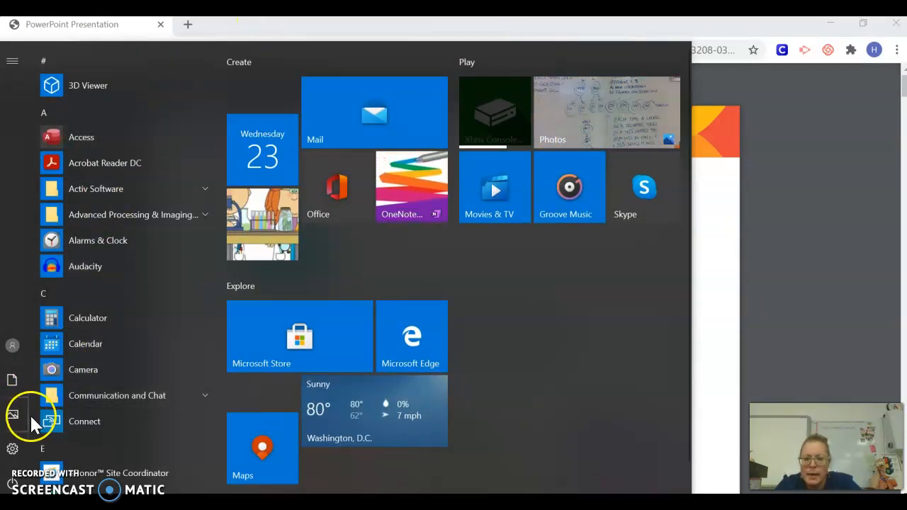
{"action": "mouse_move", "coordinate": [221, 91]}
{"action": "left_mouse_down"}
{"action": "mouse_move", "coordinate": [222, 170]}
{"action": "mouse_move", "coordinate": [210, 213]}
{"action": "mouse_move", "coordinate": [222, 78]}
{"action": "left_mouse_up"}
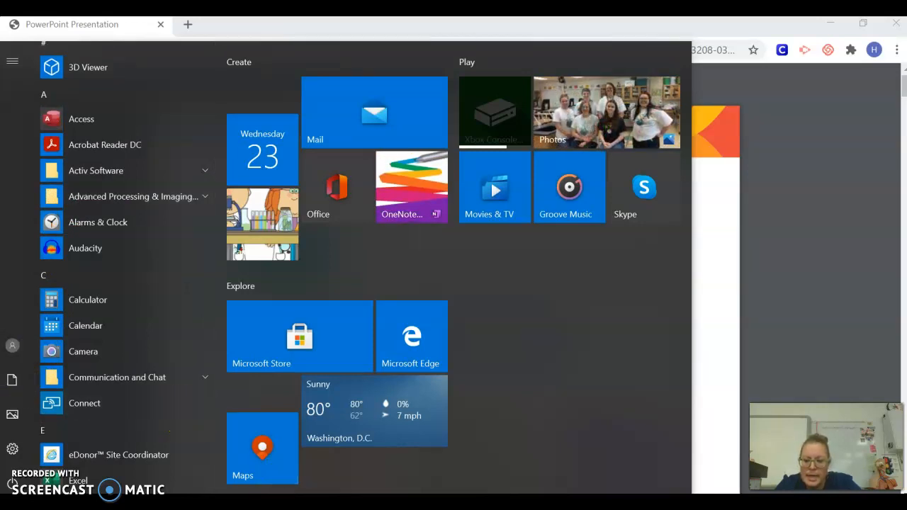
{"action": "mouse_move", "coordinate": [360, 504]}
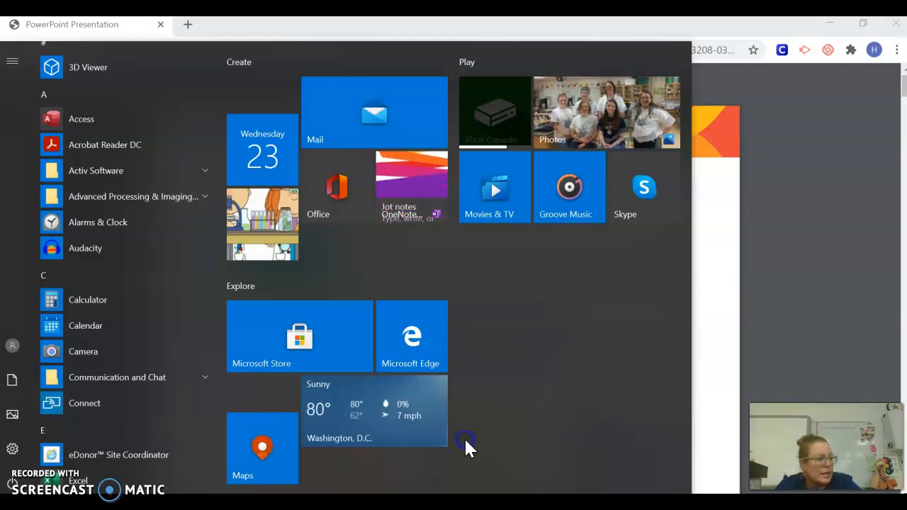
{"action": "left_click", "coordinate": [465, 445]}
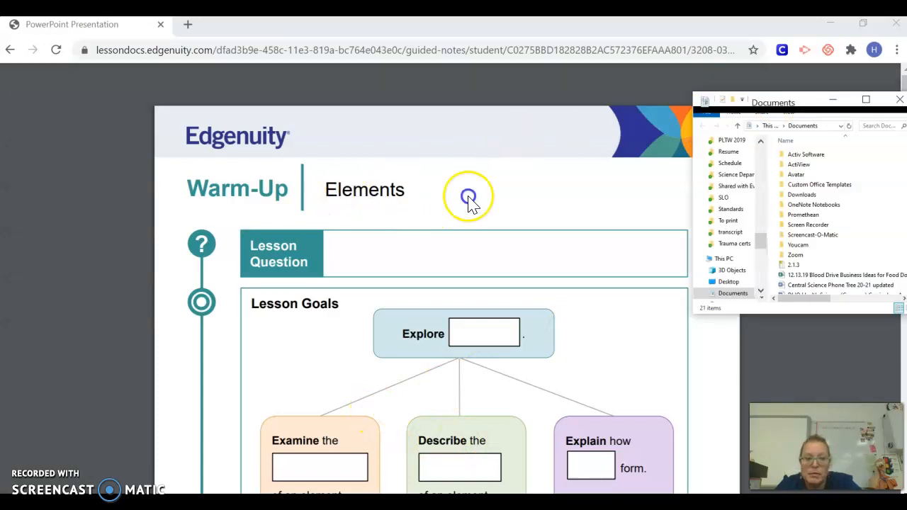
- Centre the window, go to Downloads > DL PS1 > Guided Notes, and select Elements GN
{"action": "left_click_drag", "start_coordinate": [801, 103], "coordinate": [458, 122]}
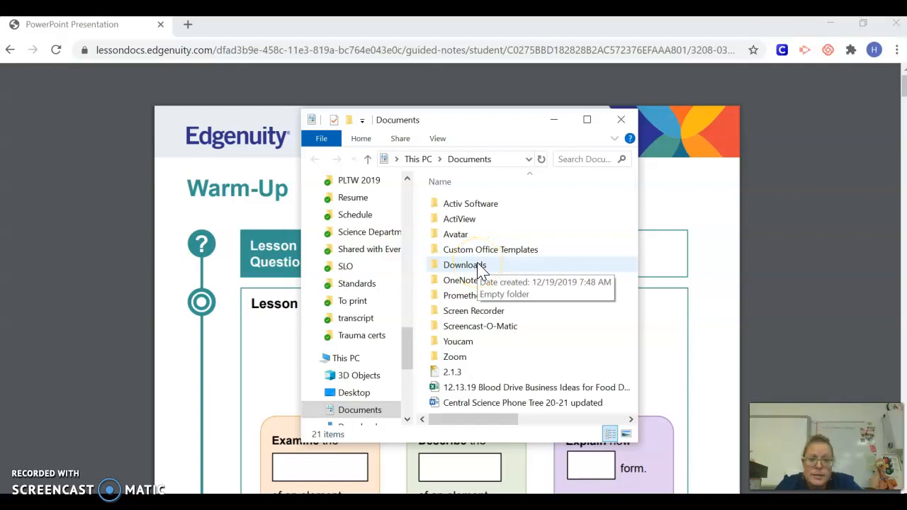
{"action": "double_click", "coordinate": [481, 270]}
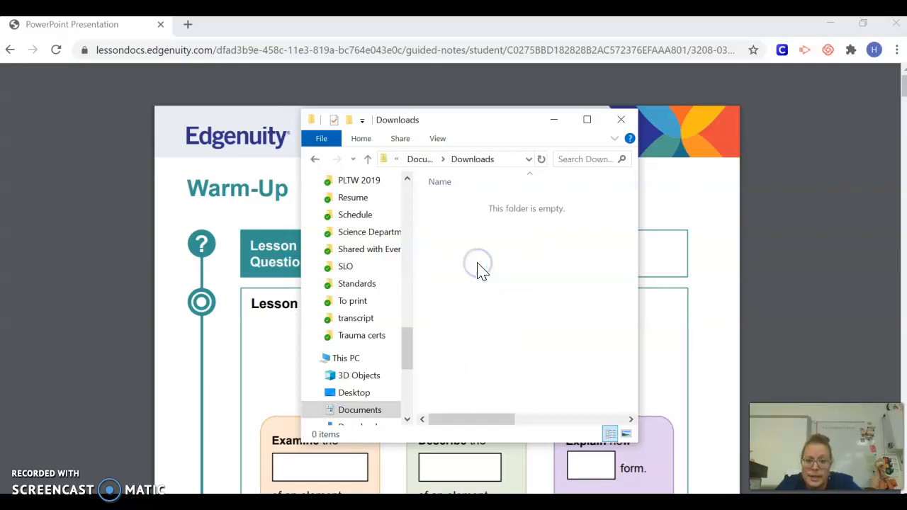
{"action": "left_click_drag", "start_coordinate": [400, 357], "coordinate": [415, 263]}
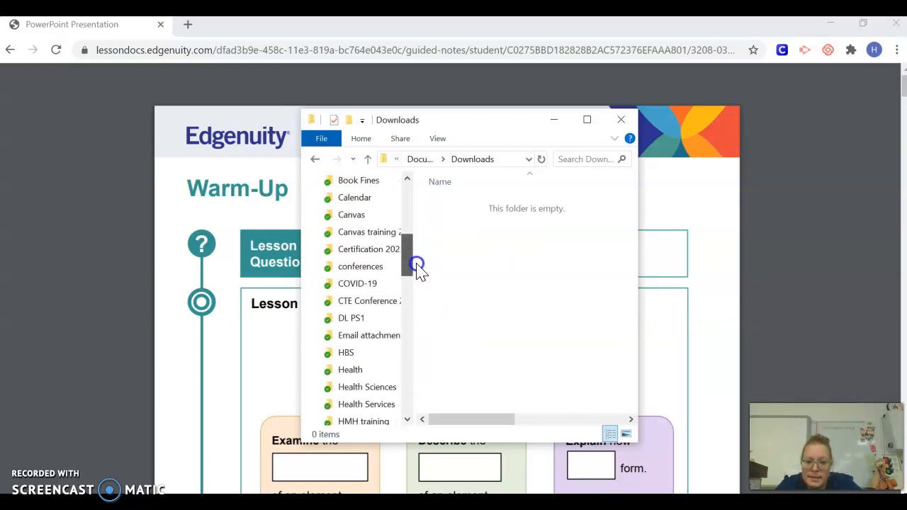
{"action": "left_click", "coordinate": [372, 324]}
{"action": "left_click", "coordinate": [598, 275]}
{"action": "double_click", "coordinate": [471, 319]}
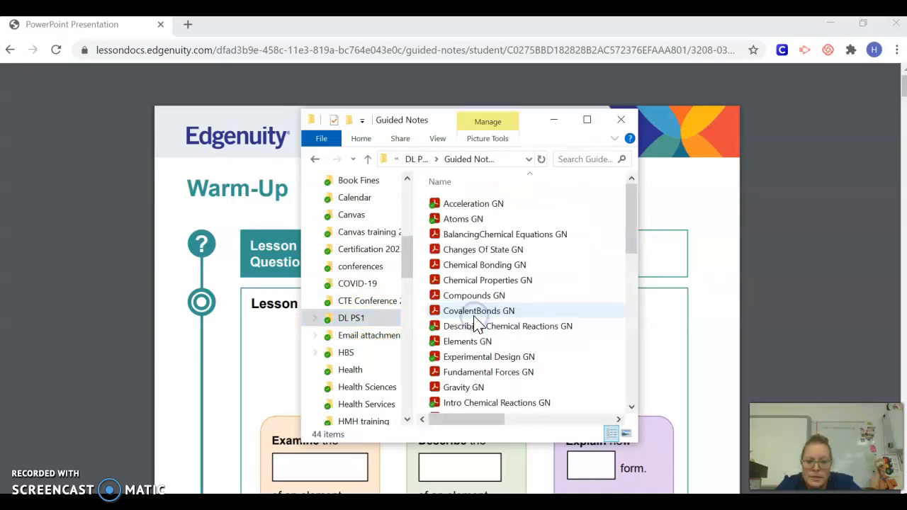
{"action": "mouse_move", "coordinate": [629, 214]}
{"action": "left_mouse_down"}
{"action": "mouse_move", "coordinate": [620, 375]}
{"action": "mouse_move", "coordinate": [629, 215]}
{"action": "left_mouse_up"}
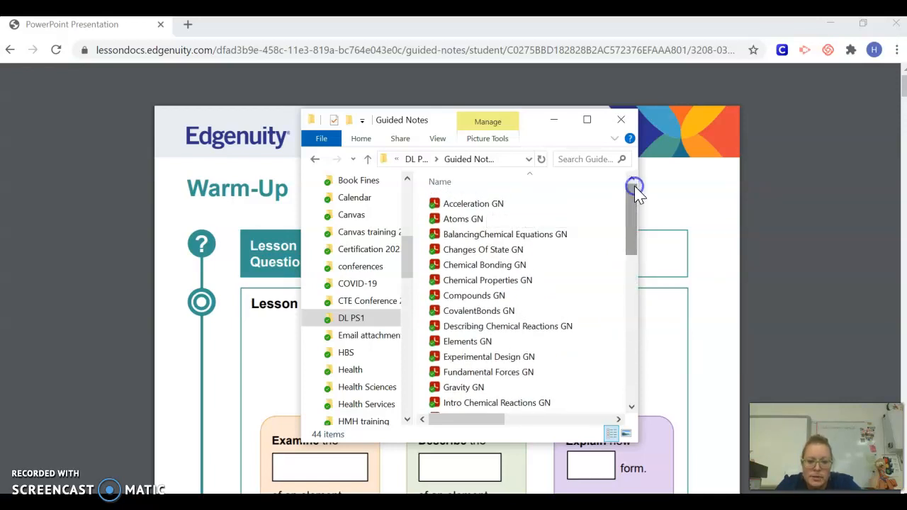
{"action": "left_click", "coordinate": [476, 346]}
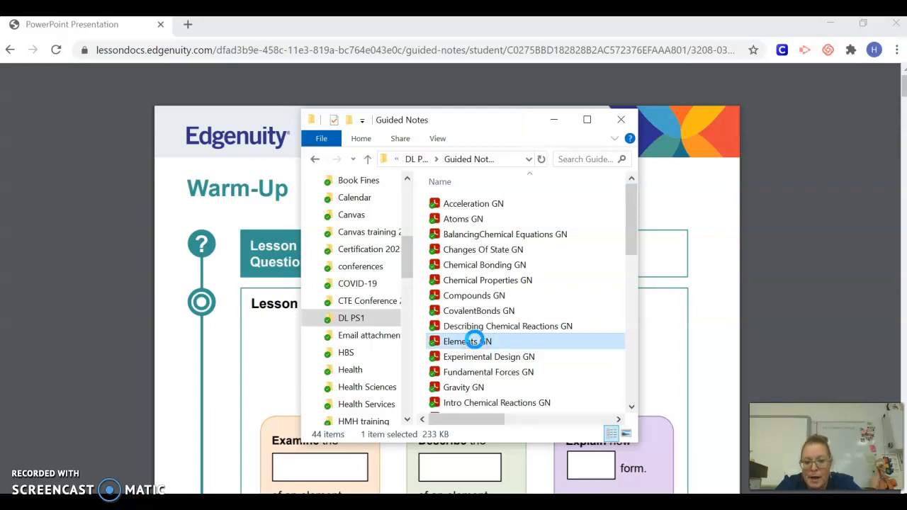
- Open Elements GN with Adobe Acrobat Reader DC via the Open with menu
{"action": "right_click", "coordinate": [476, 341]}
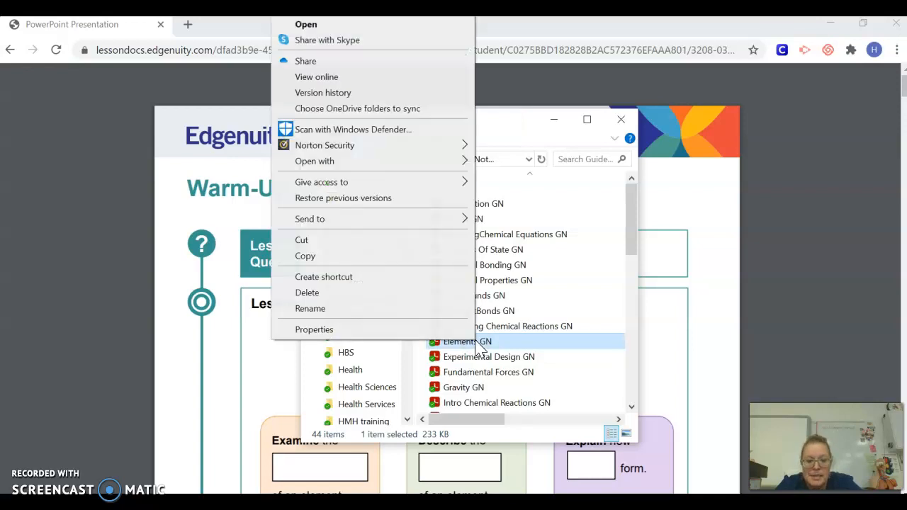
{"action": "left_click", "coordinate": [397, 168]}
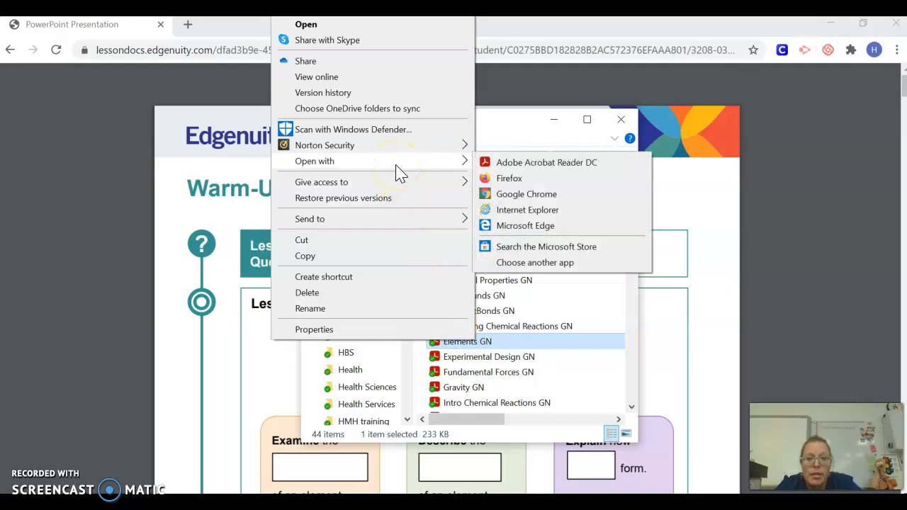
{"action": "left_click", "coordinate": [461, 167]}
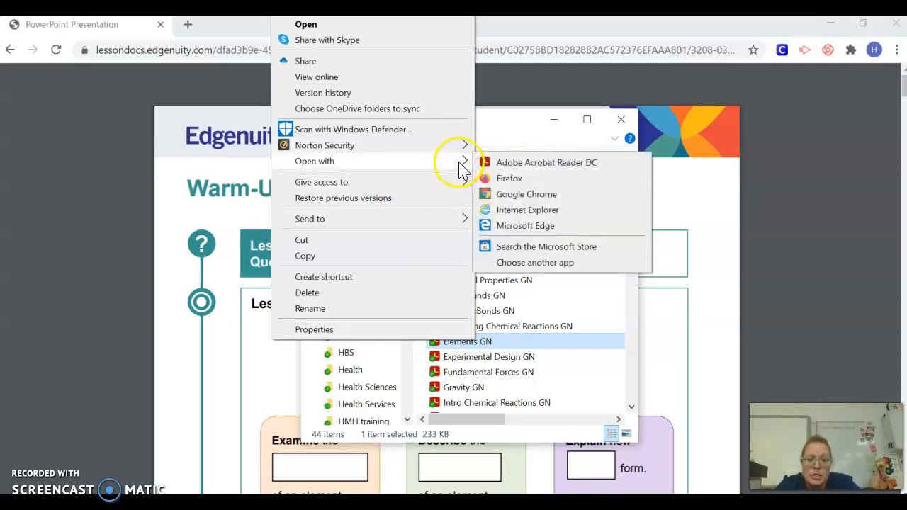
{"action": "left_click", "coordinate": [561, 164]}
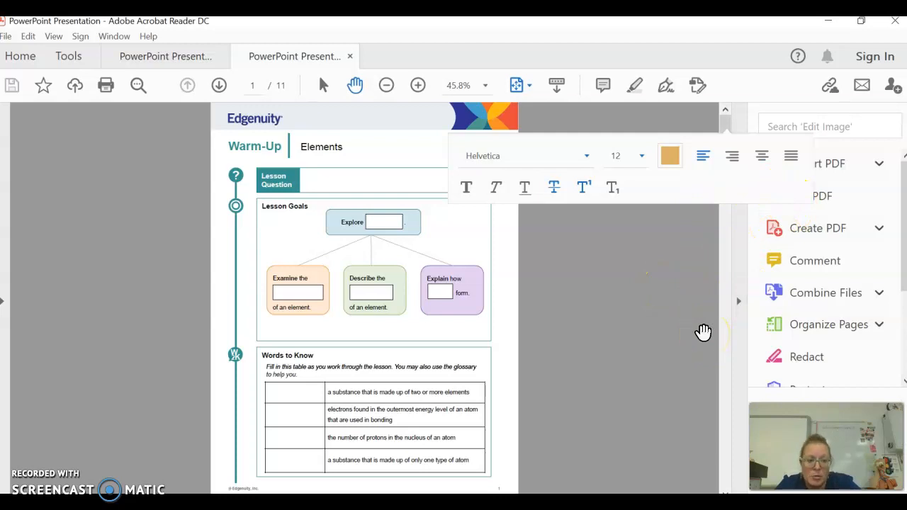
- Choose Comment in Acrobat Reader's right-hand tools pane for the Elements notes
{"action": "left_click", "coordinate": [813, 272]}
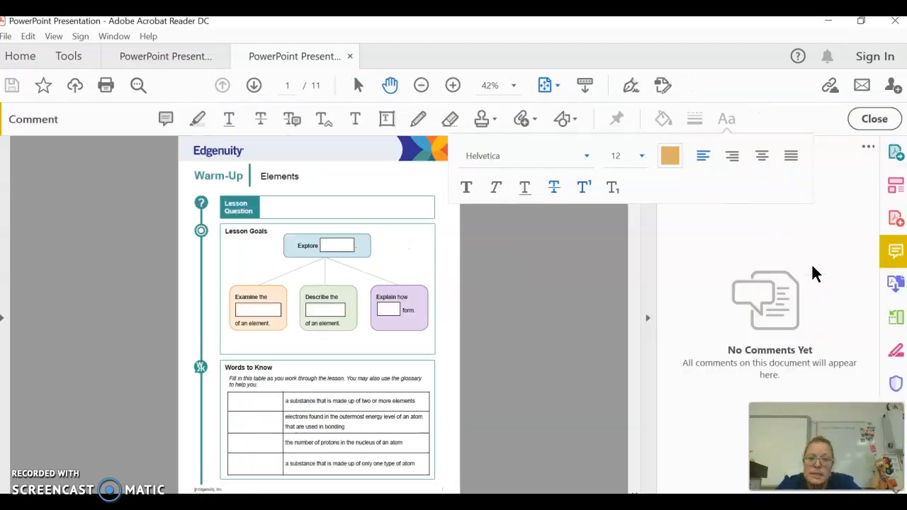
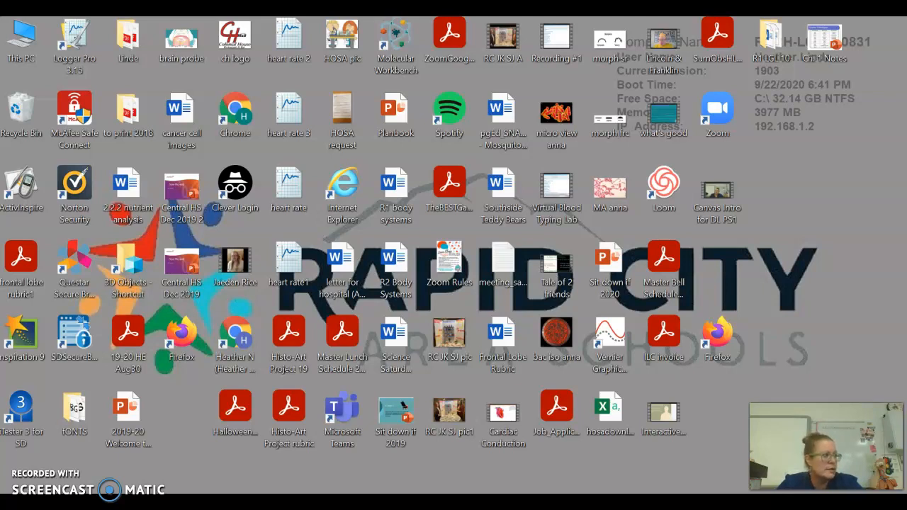
- Maximize Chrome and log in to Edgenuity's educator side with the saved credentials
{"action": "left_click_drag", "start_coordinate": [248, 163], "coordinate": [354, 21]}
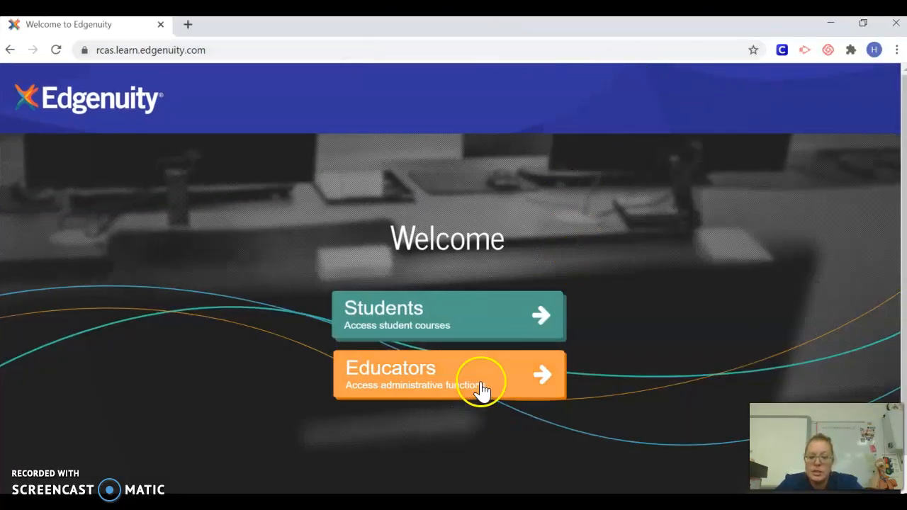
{"action": "left_click", "coordinate": [481, 390]}
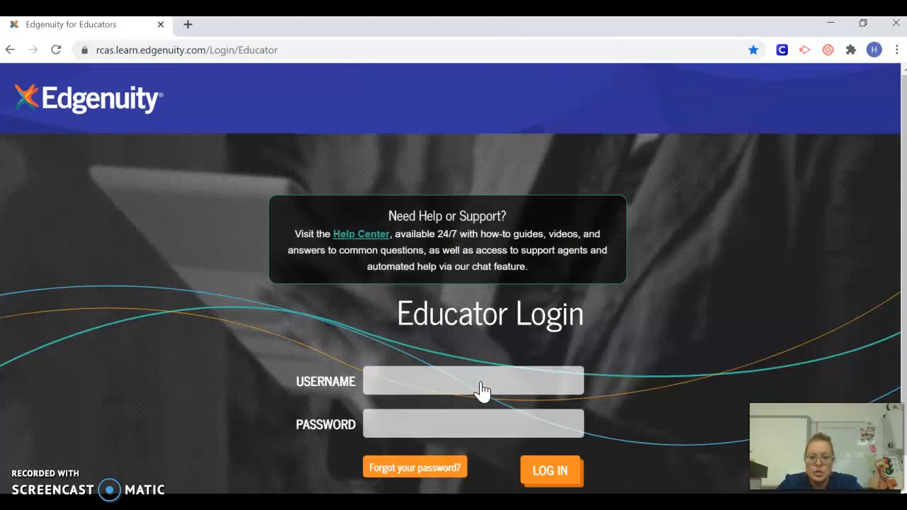
{"action": "left_click", "coordinate": [481, 390]}
{"action": "left_click", "coordinate": [544, 474]}
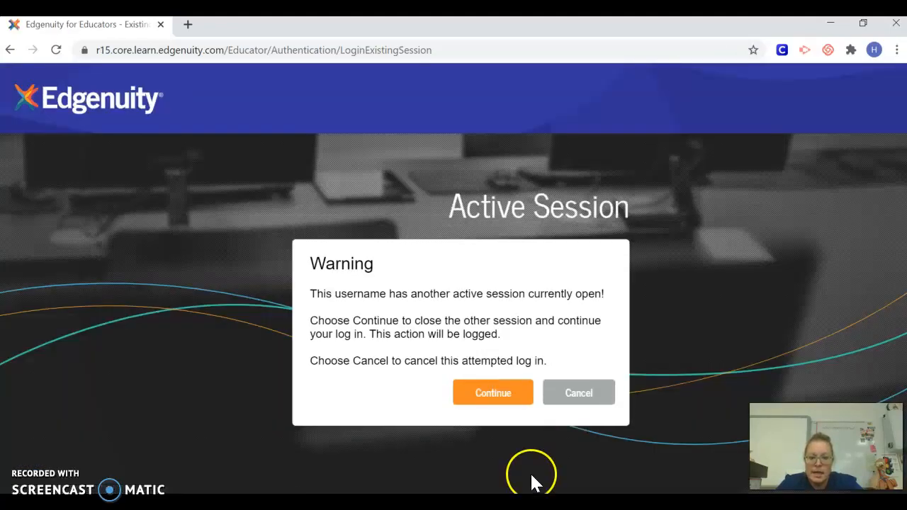
- Continue past the Active Session warning to reach the Welcome to Edgenuity home page
{"action": "left_click", "coordinate": [500, 397]}
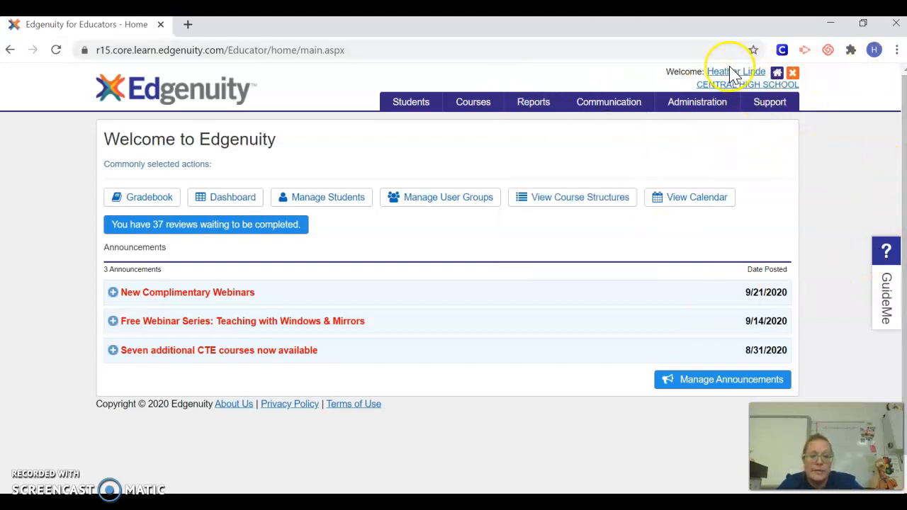
- Open the Communication menu in the top navigation bar
{"action": "mouse_move", "coordinate": [724, 101]}
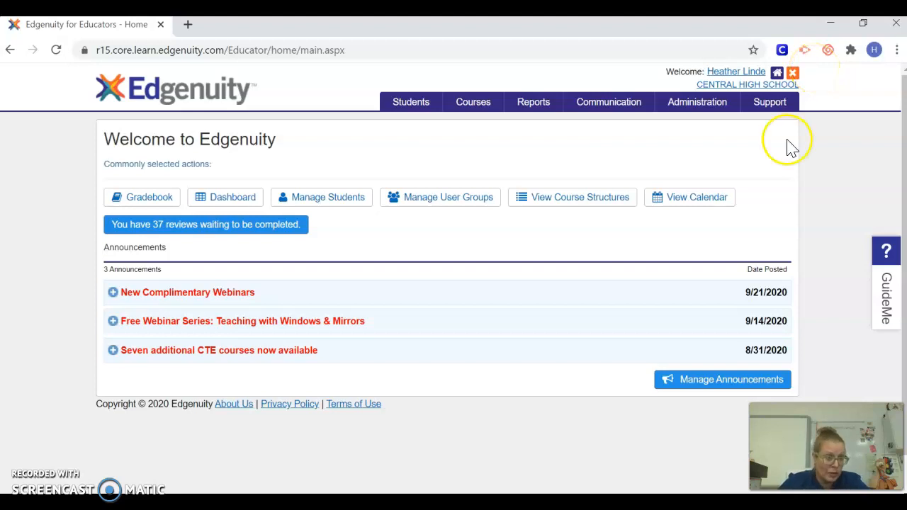
{"action": "left_click", "coordinate": [622, 107]}
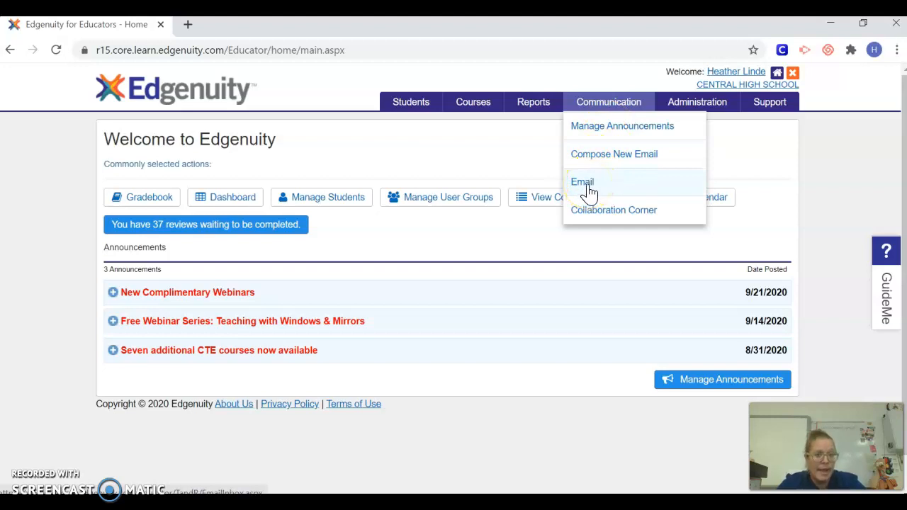
- Go to the Email inbox and start a blank New Email
{"action": "left_click", "coordinate": [582, 183]}
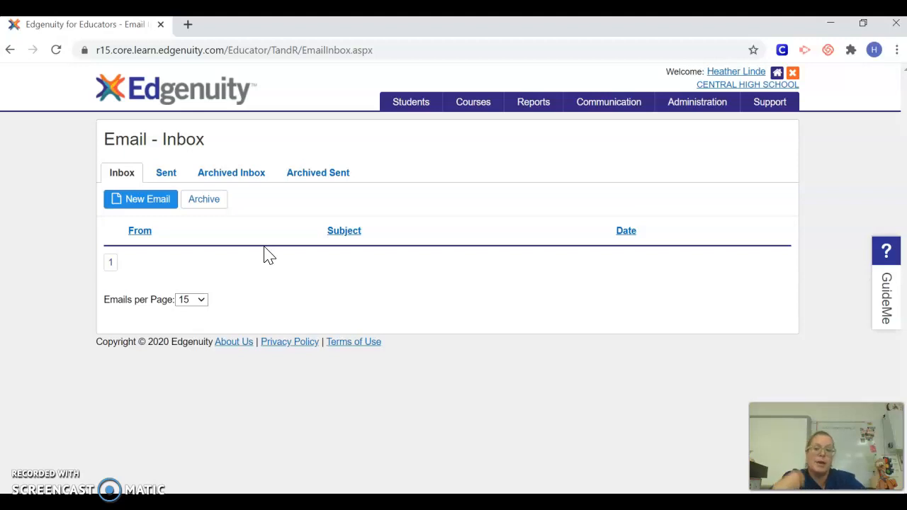
{"action": "left_click", "coordinate": [154, 207]}
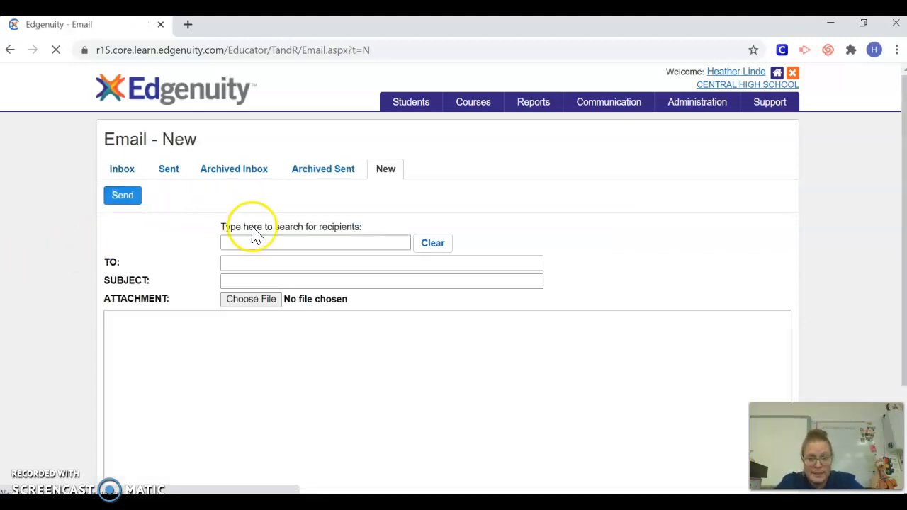
- Search for the teacher by first name and add the matching Teacher entry as recipient
{"action": "left_click", "coordinate": [258, 243]}
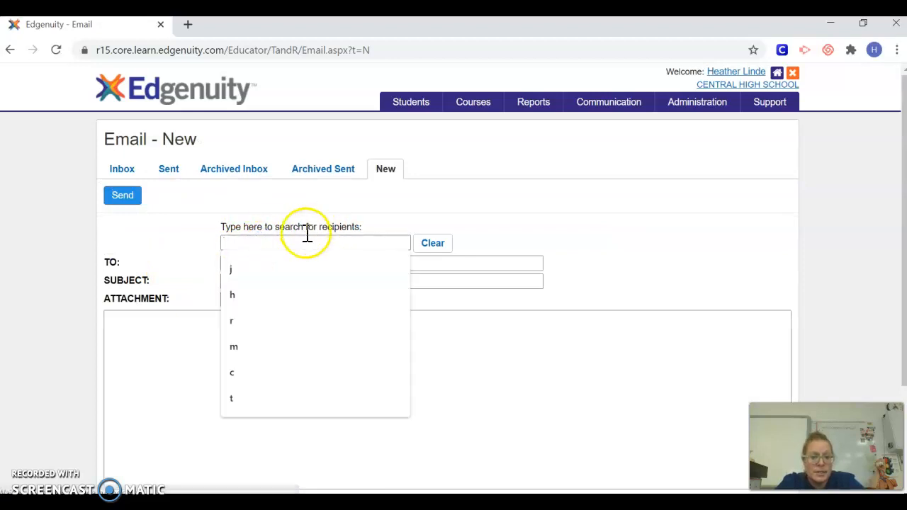
{"action": "type", "text": "h"}
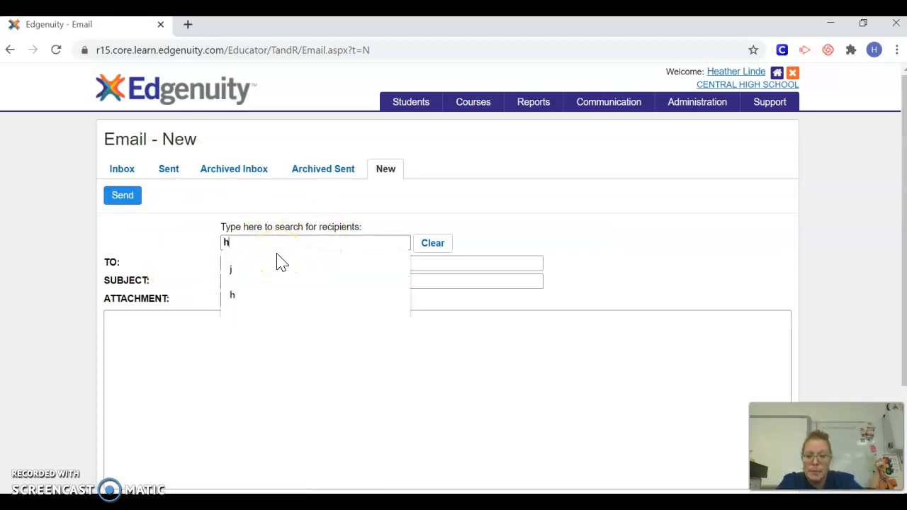
{"action": "type", "text": "eather"}
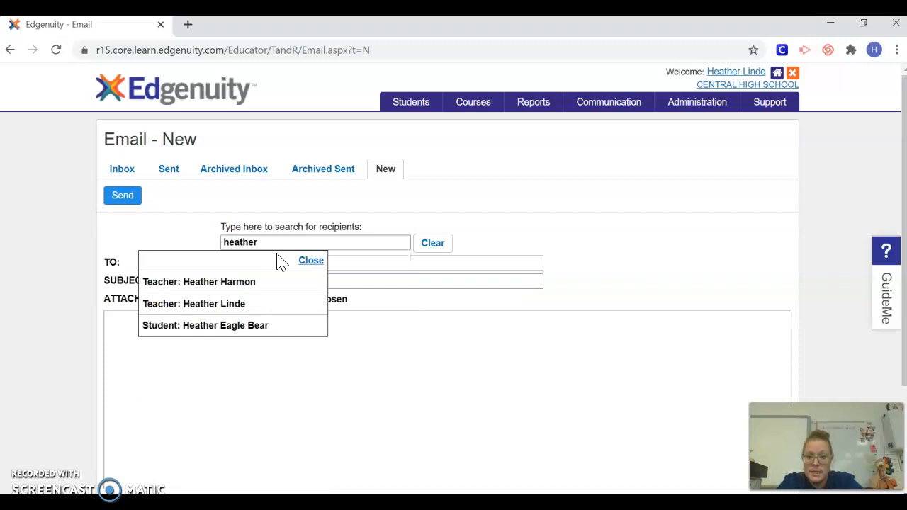
{"action": "left_click", "coordinate": [250, 304]}
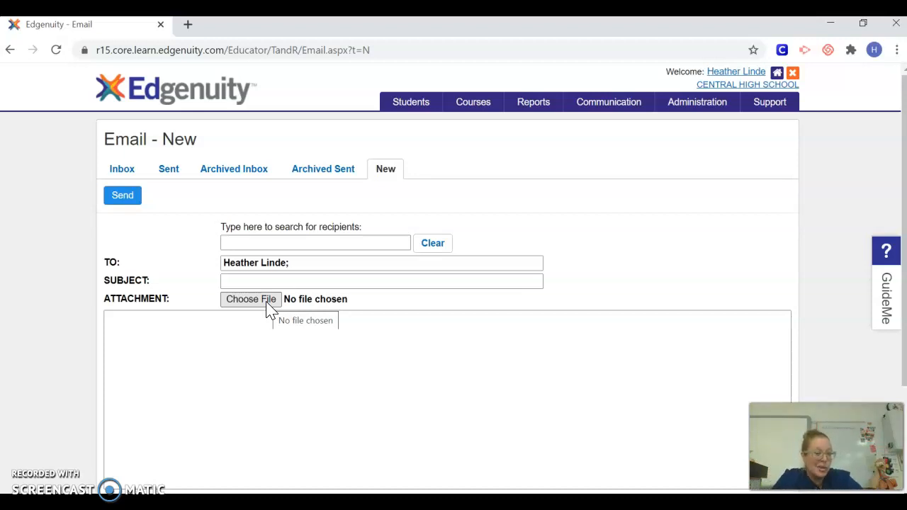
- Enter 'Test' as both subject and message body, then send the email
{"action": "left_click", "coordinate": [269, 306]}
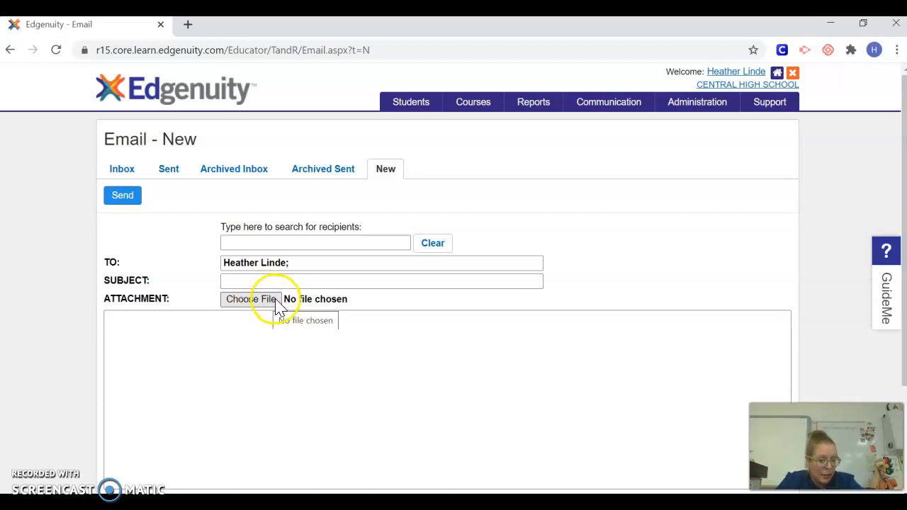
{"action": "left_click", "coordinate": [216, 333]}
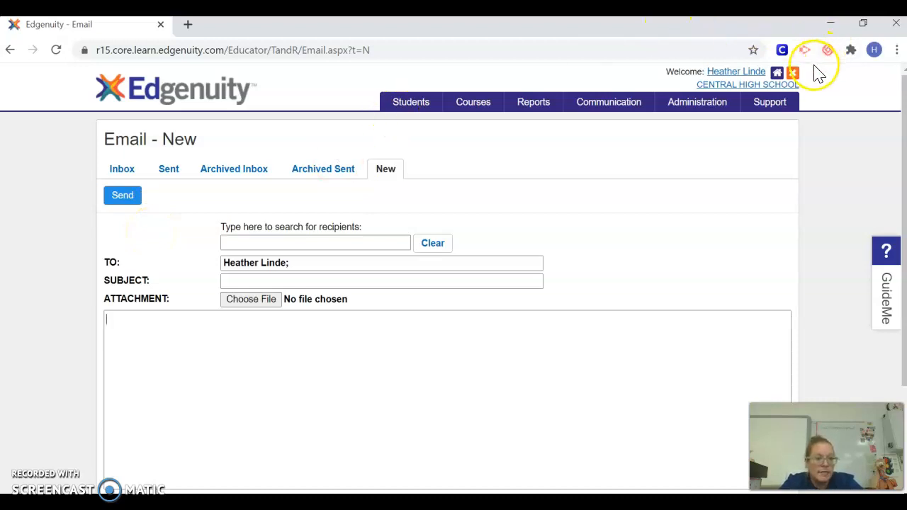
{"action": "left_click", "coordinate": [480, 284]}
{"action": "type", "text": "Test"}
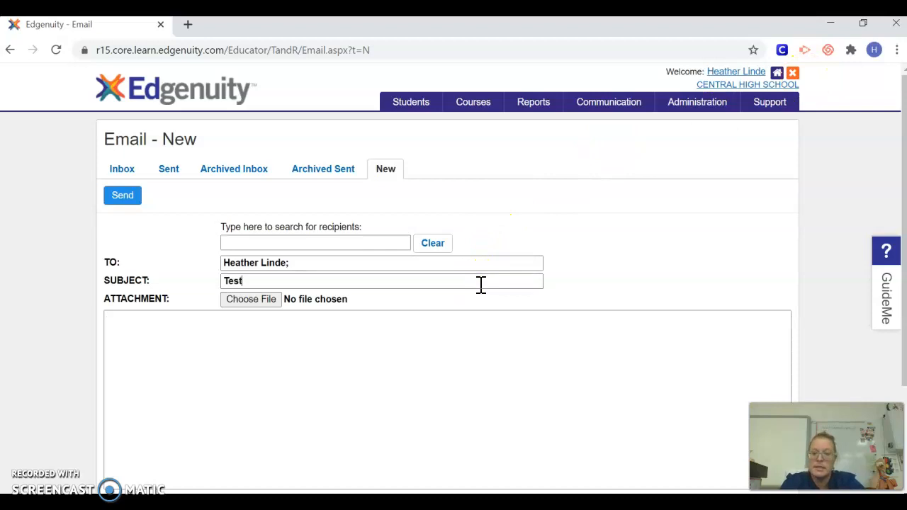
{"action": "left_click", "coordinate": [465, 336]}
{"action": "type", "text": "Test"}
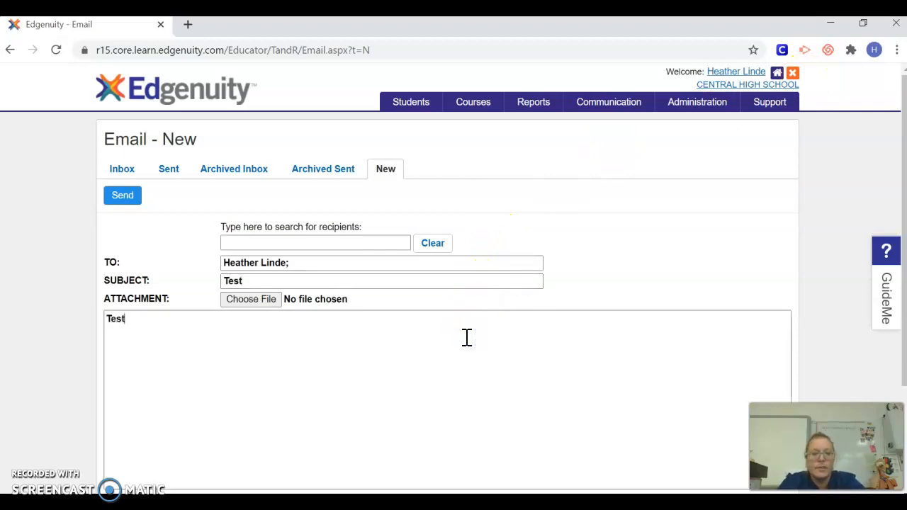
{"action": "left_click", "coordinate": [131, 199]}
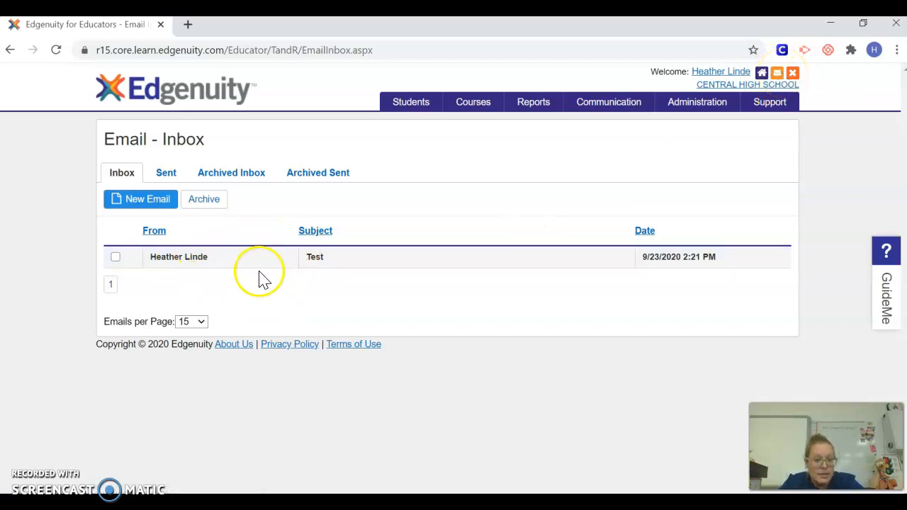
- Open the received 'Test' email from the Inbox to view its details
{"action": "left_click", "coordinate": [195, 262]}
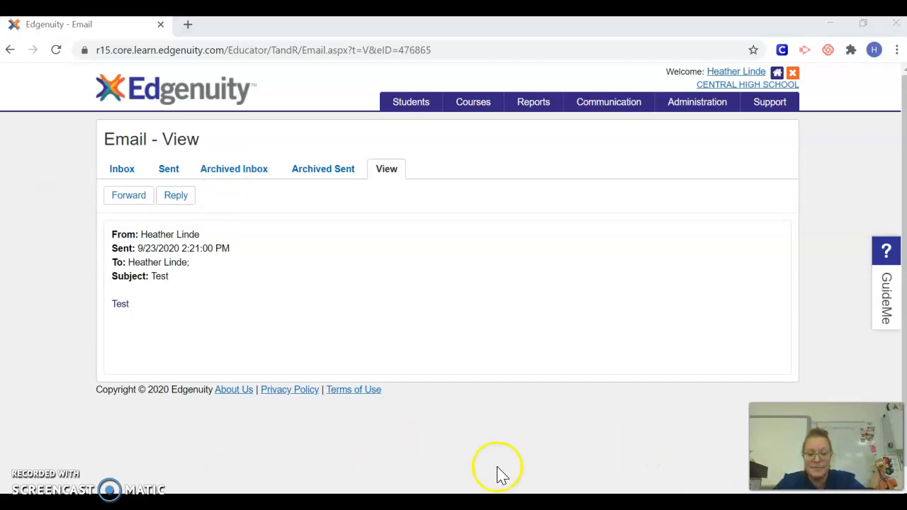
{"action": "left_click", "coordinate": [219, 399]}
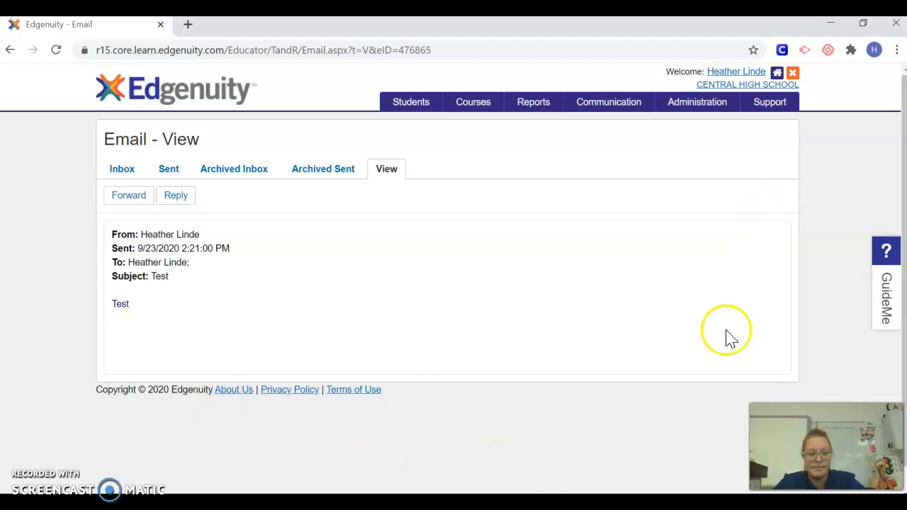